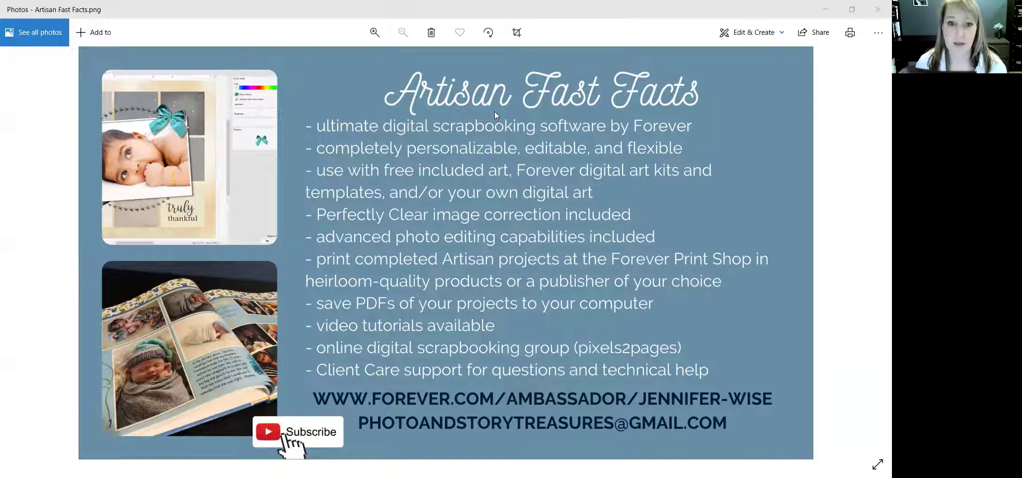
Switch to Artisan 6 and place the Holly & Jolly tag embellishment over the photo's lower-left corner, at about x 2.29, y 6.12.
key("alt+Tab")
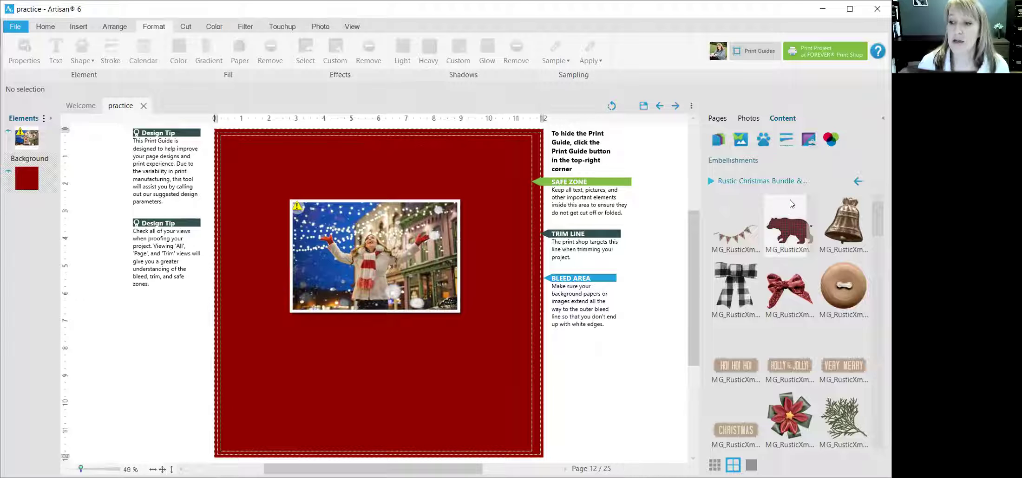
scroll(799, 276, "down", 10)
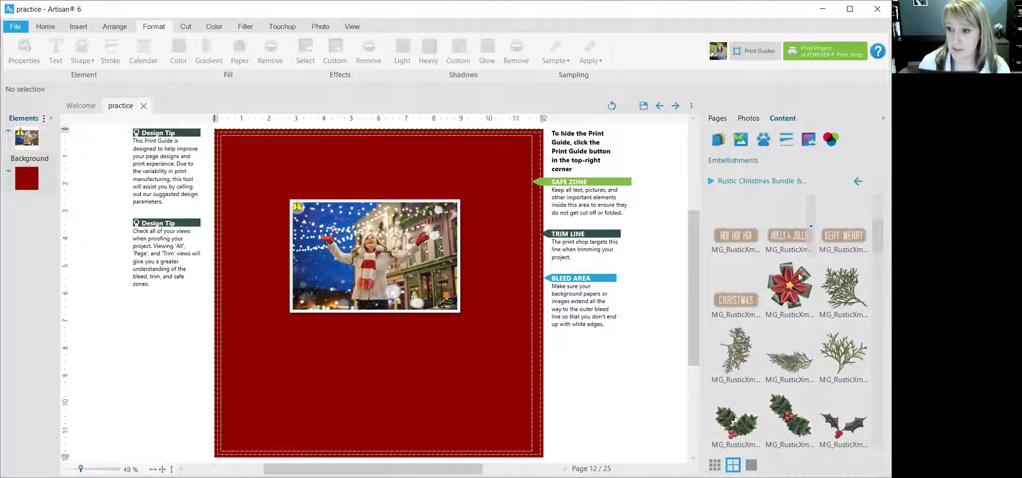
scroll(798, 277, "down", 3)
scroll(798, 276, "up", 15)
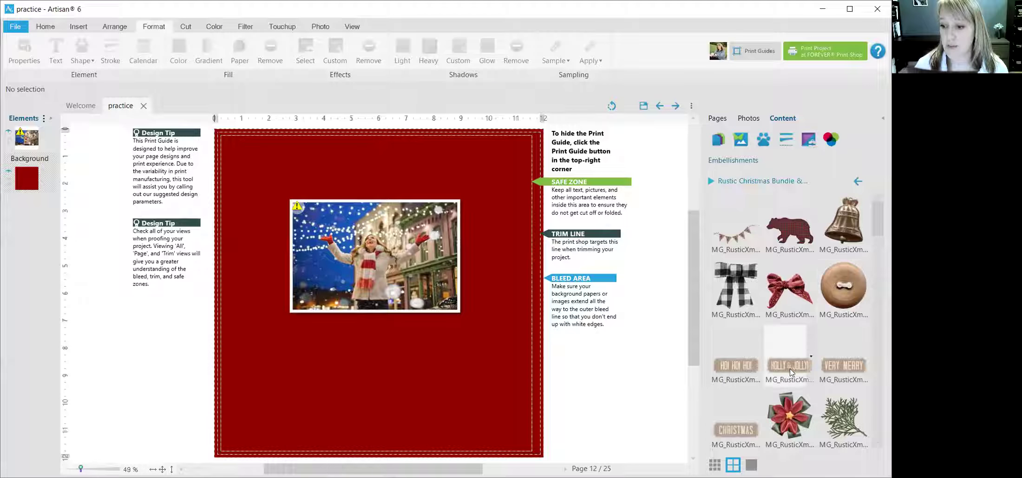
left_click_drag(787, 365, 364, 359)
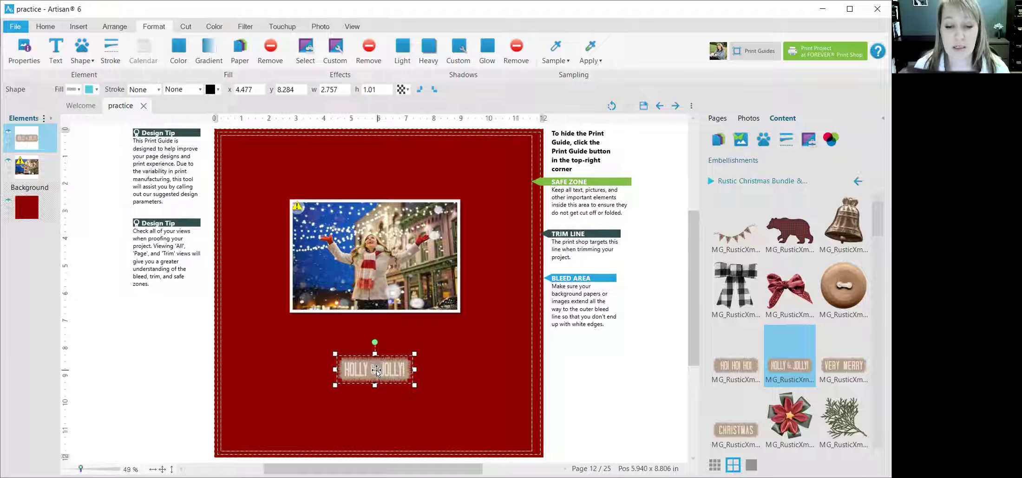
left_click_drag(377, 370, 316, 309)
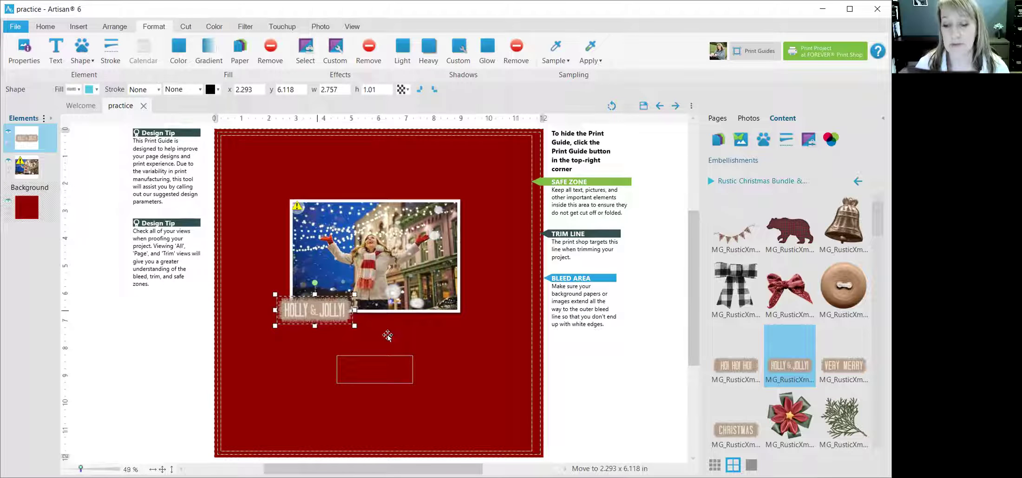
left_click(618, 384)
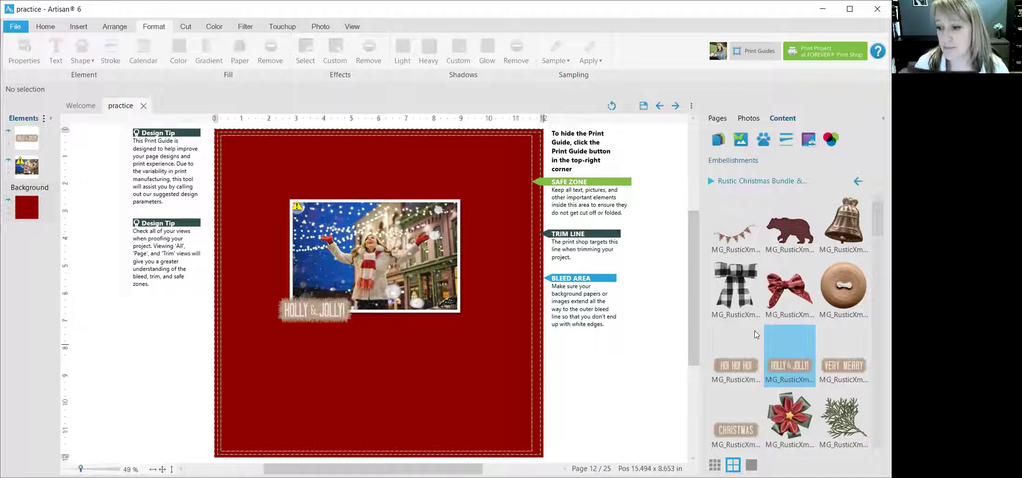
Add the white snowflake embellishment over the photo's upper-right corner and rotate it to about -21 degrees.
scroll(785, 334, "down", 2)
scroll(790, 335, "down", 4)
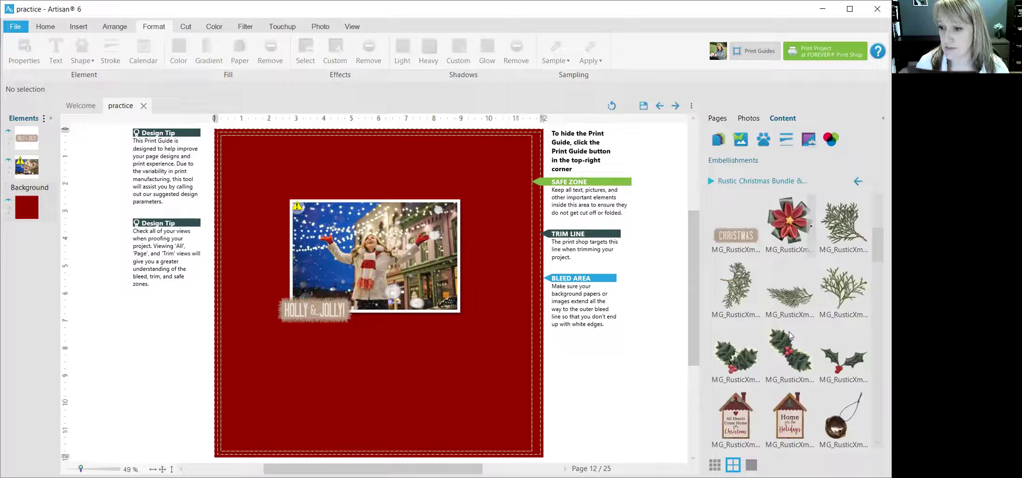
scroll(789, 331, "down", 1)
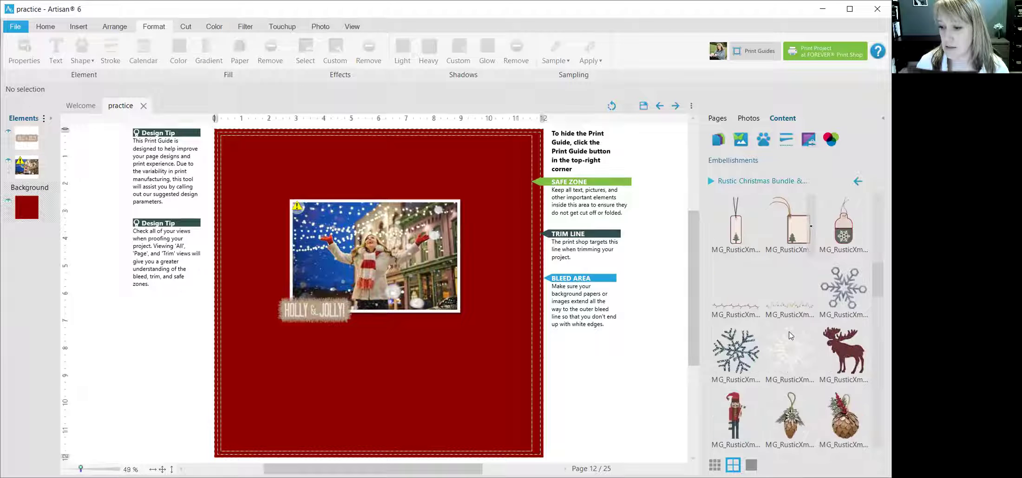
left_click_drag(784, 342, 428, 345)
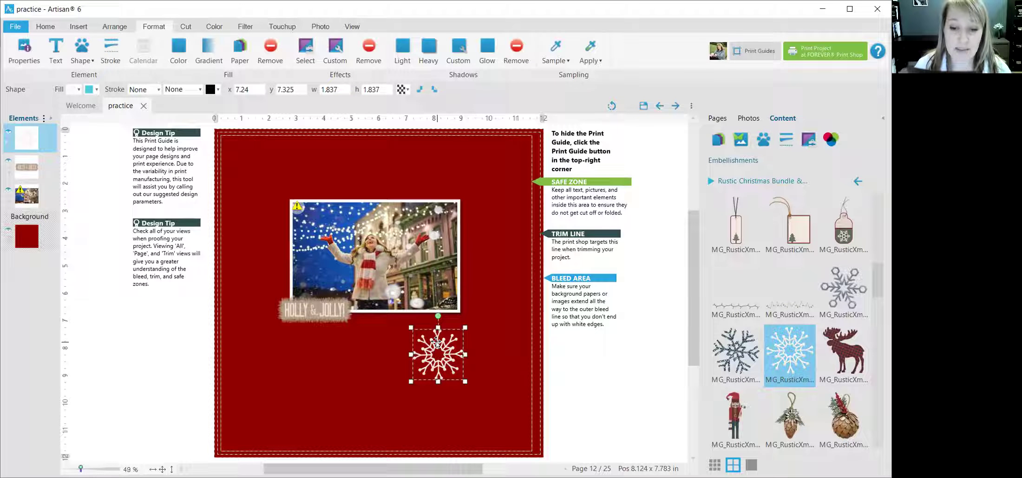
left_click_drag(437, 332, 442, 158)
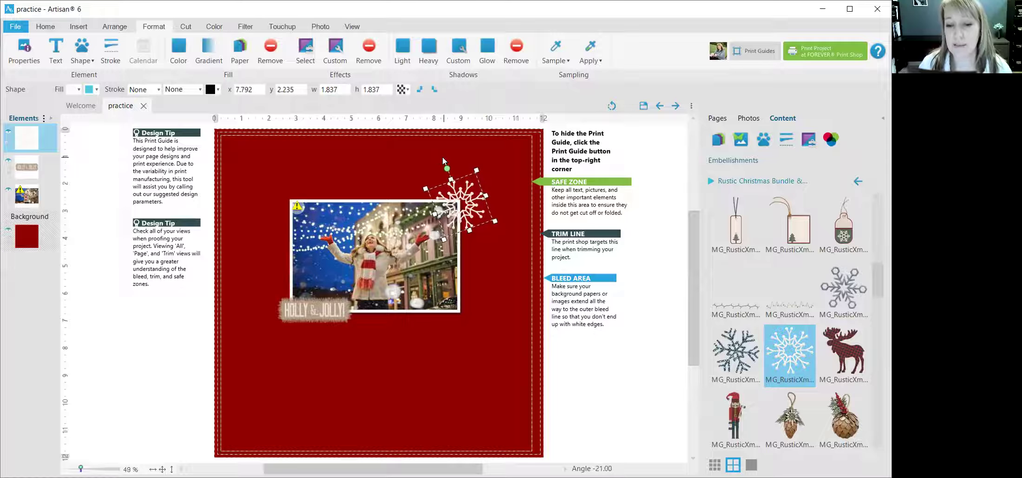
Move the snowflake back two levels behind the photo, and reposition it under the Holly & Jolly tag at the photo's lower-left corner.
right_click(466, 190)
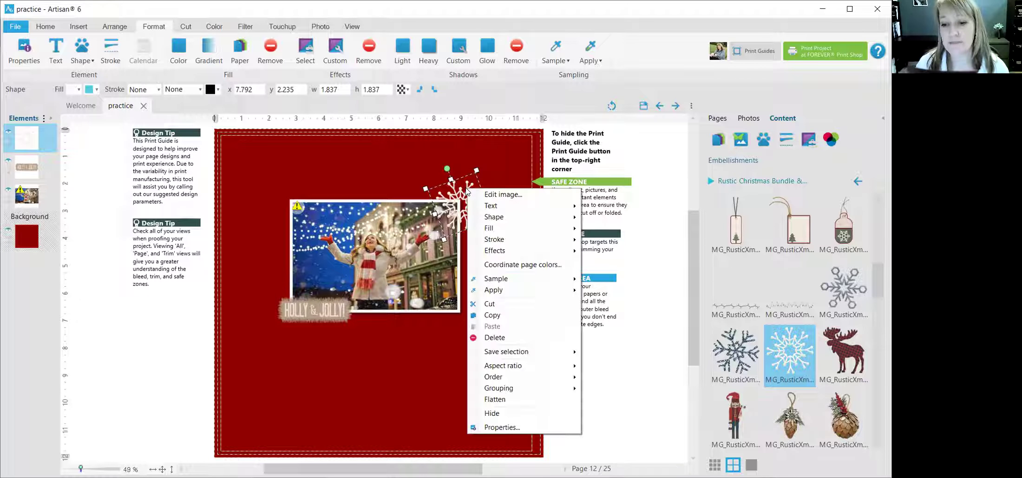
mouse_move(515, 377)
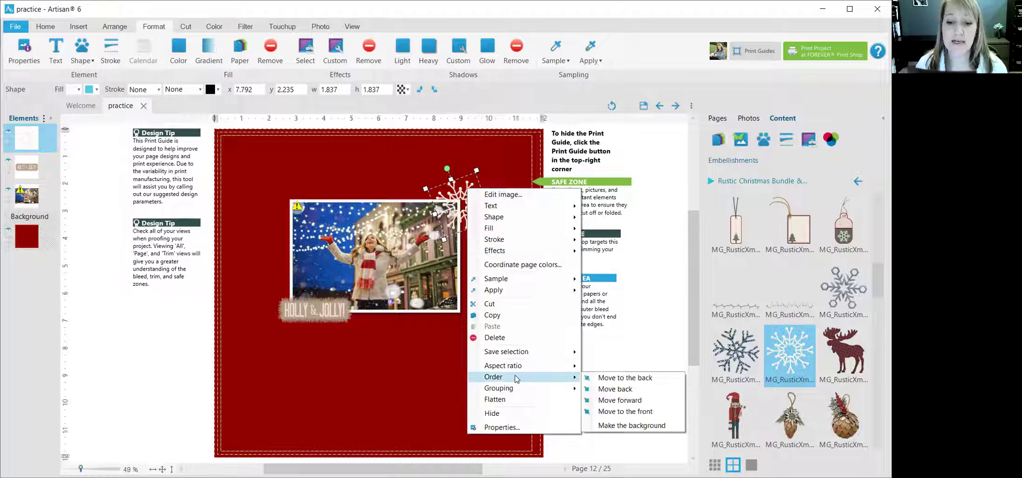
left_click(607, 390)
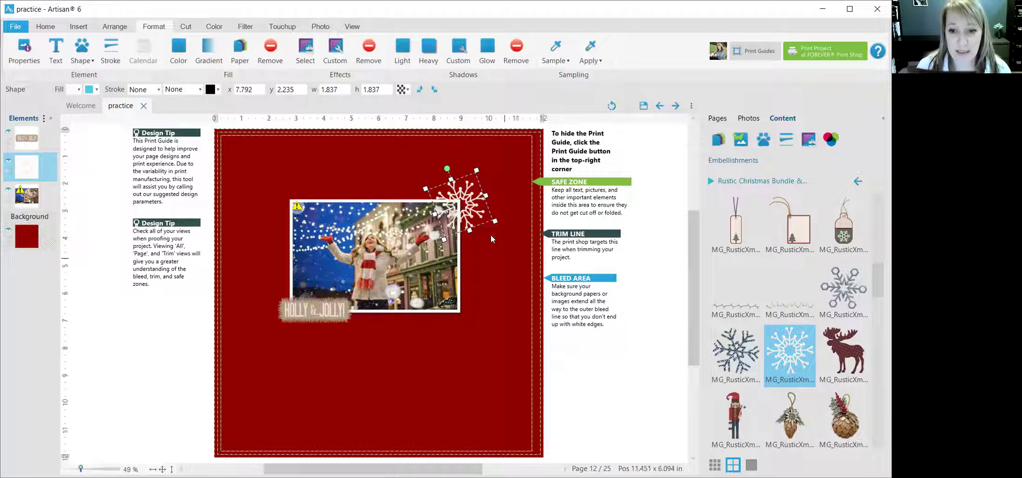
mouse_move(462, 198)
left_mouse_down()
mouse_move(339, 299)
mouse_move(444, 227)
mouse_move(464, 192)
left_mouse_up()
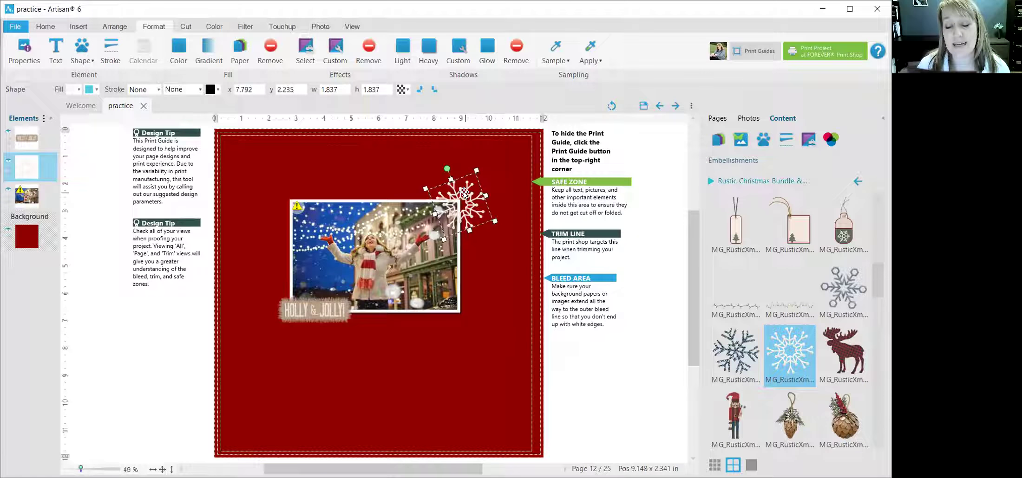
right_click(464, 191)
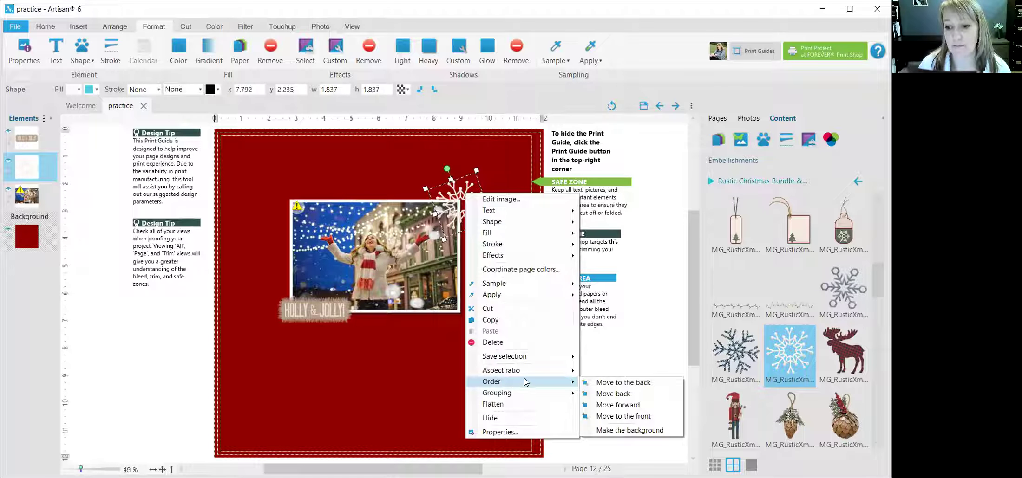
left_click(616, 394)
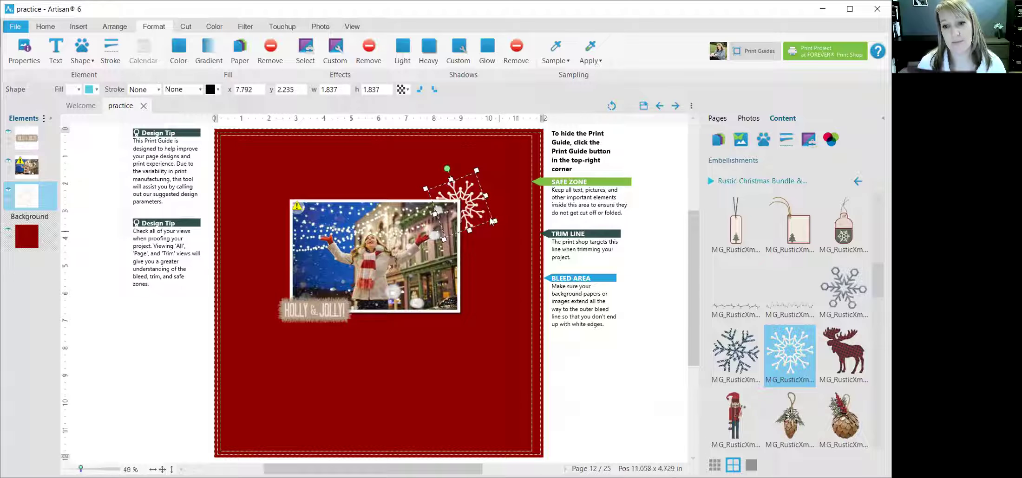
left_click_drag(467, 195, 302, 297)
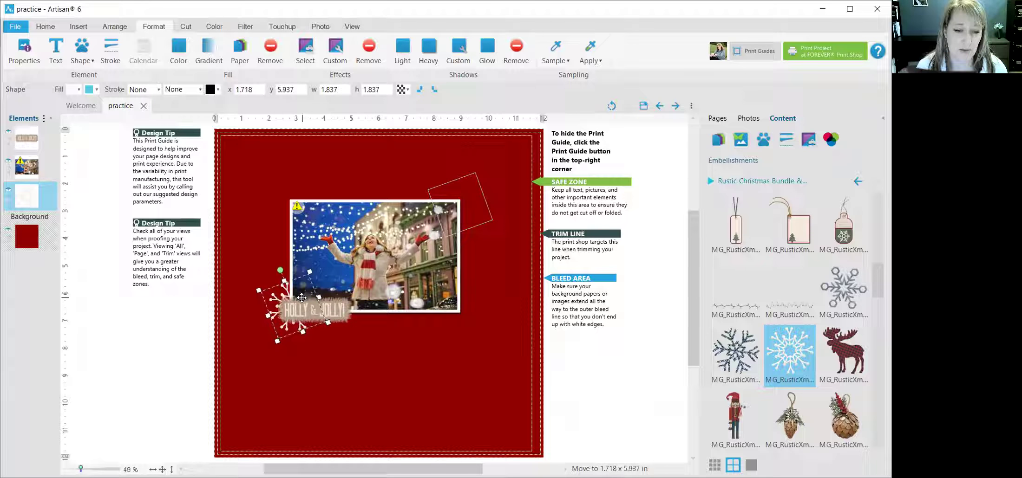
left_click(626, 386)
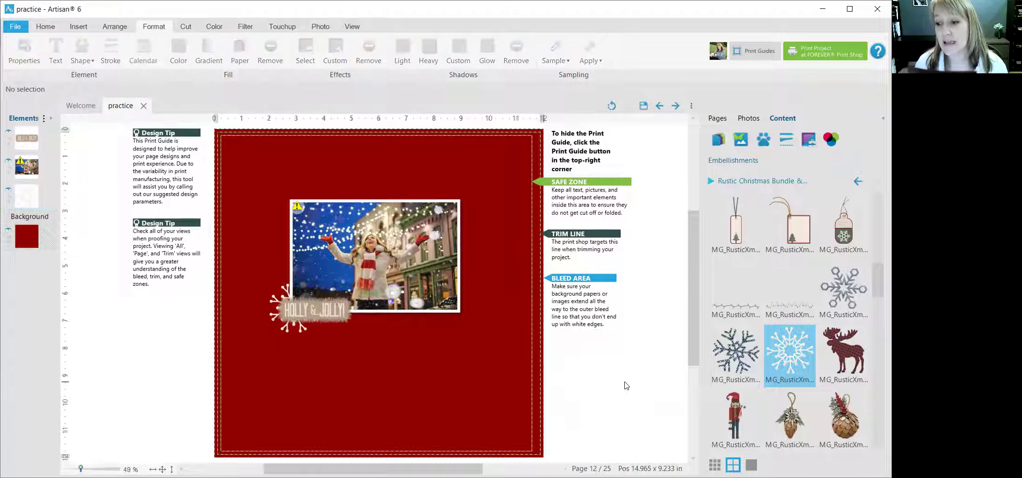
Add the pinecone ornament embellishment and place it over the photo's upper-right corner, at about x 7.53, y 1.23.
mouse_move(790, 419)
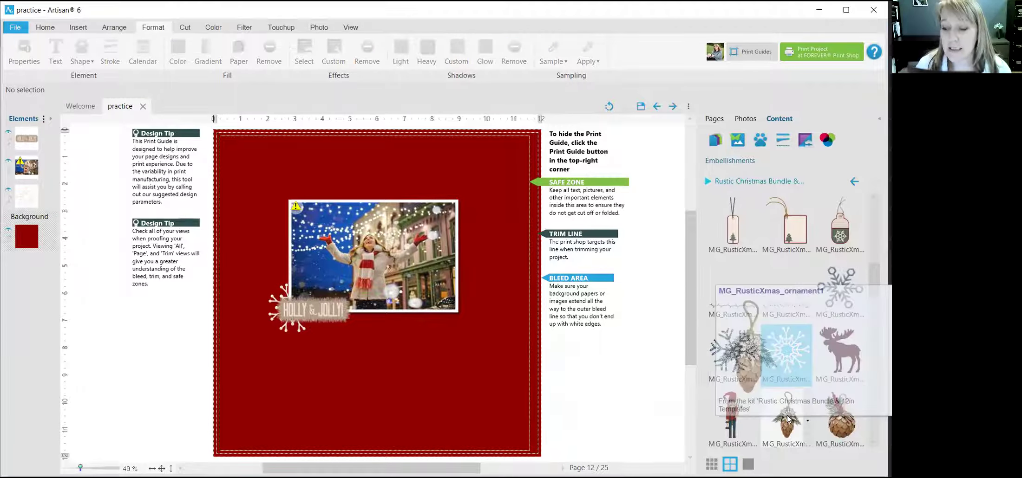
left_click_drag(788, 419, 462, 346)
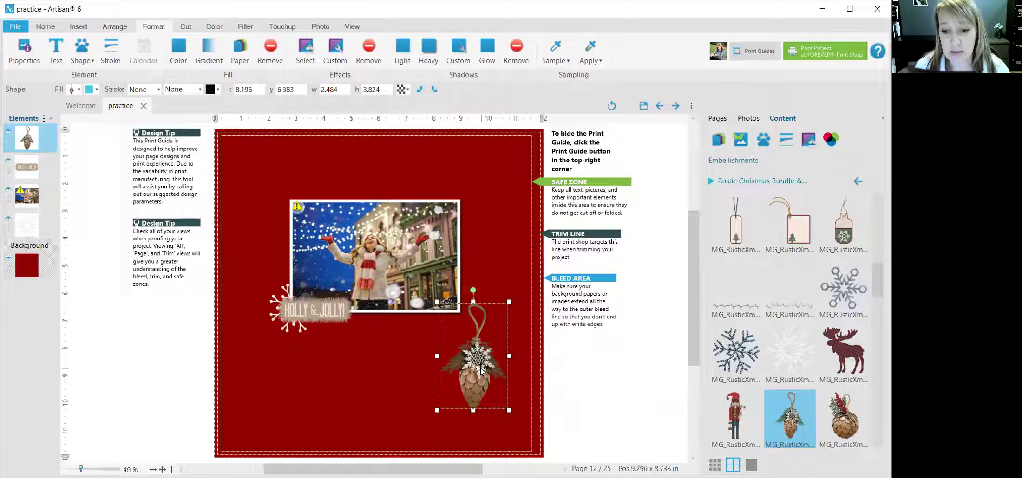
left_click_drag(481, 369, 463, 228)
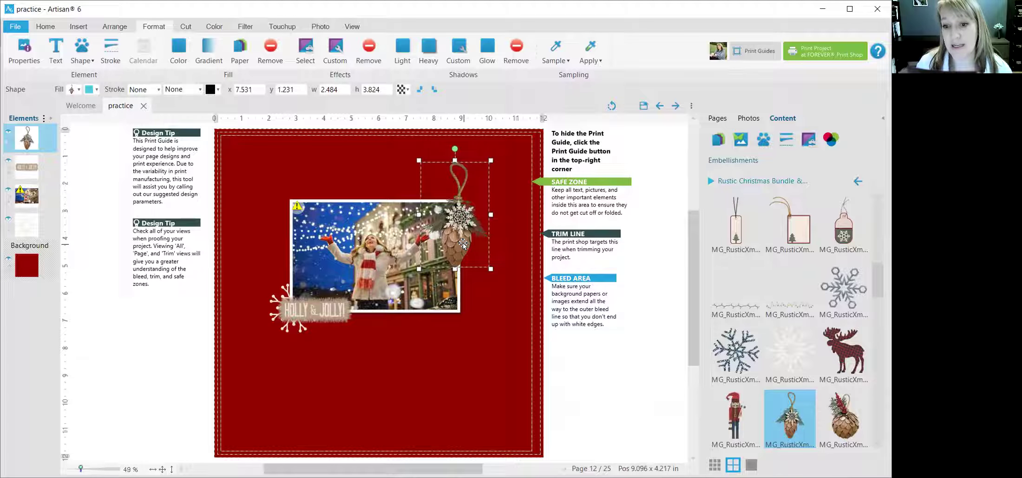
right_click(462, 243)
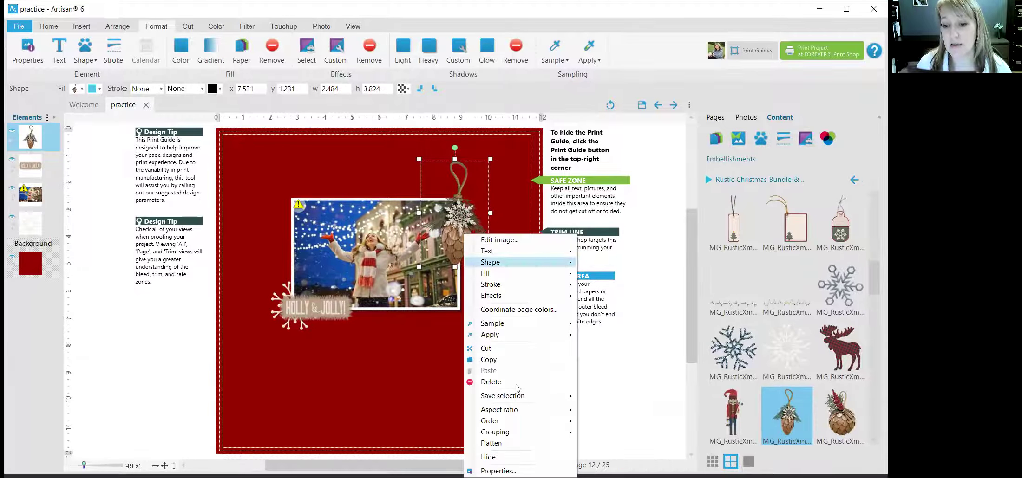
mouse_move(521, 423)
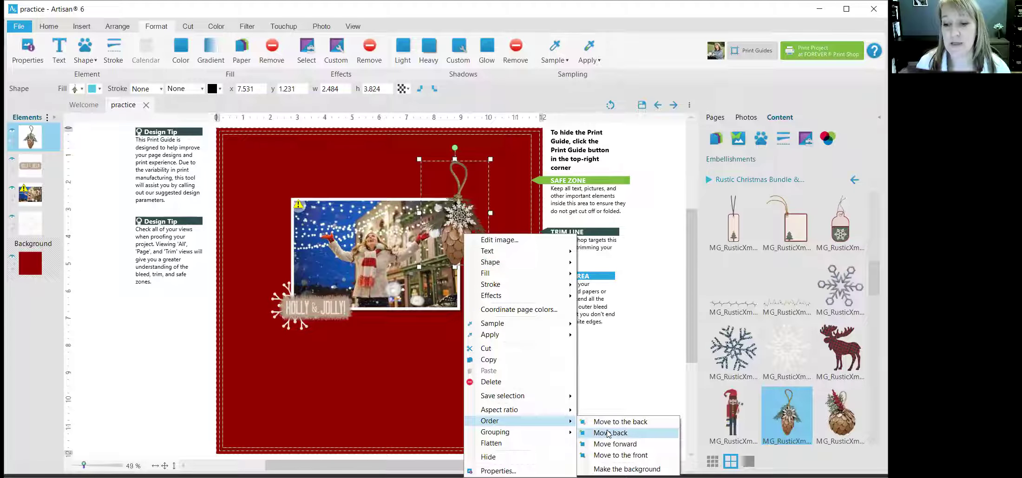
left_click(637, 355)
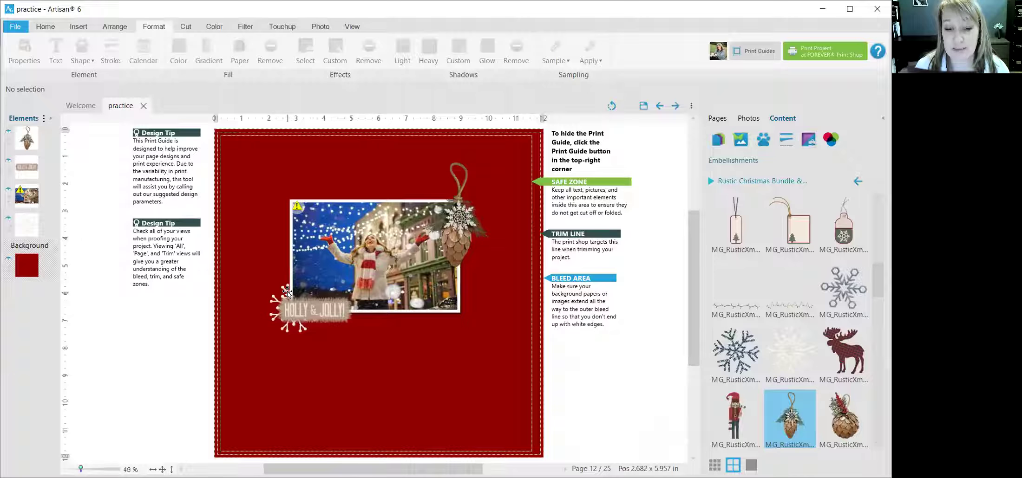
Delete the Holly & Jolly tag and move the snowflake forward one level, in front of the photo.
left_click(306, 310)
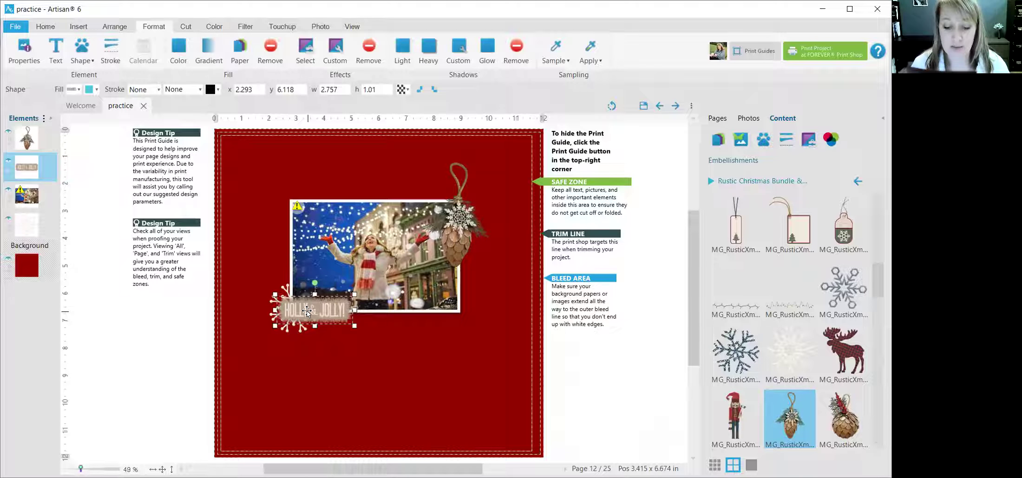
key("Delete")
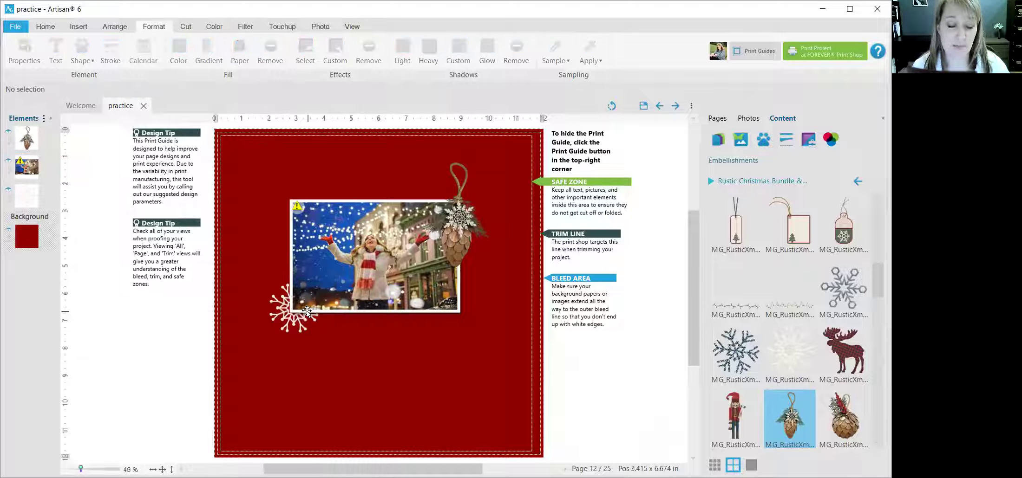
left_click(282, 300)
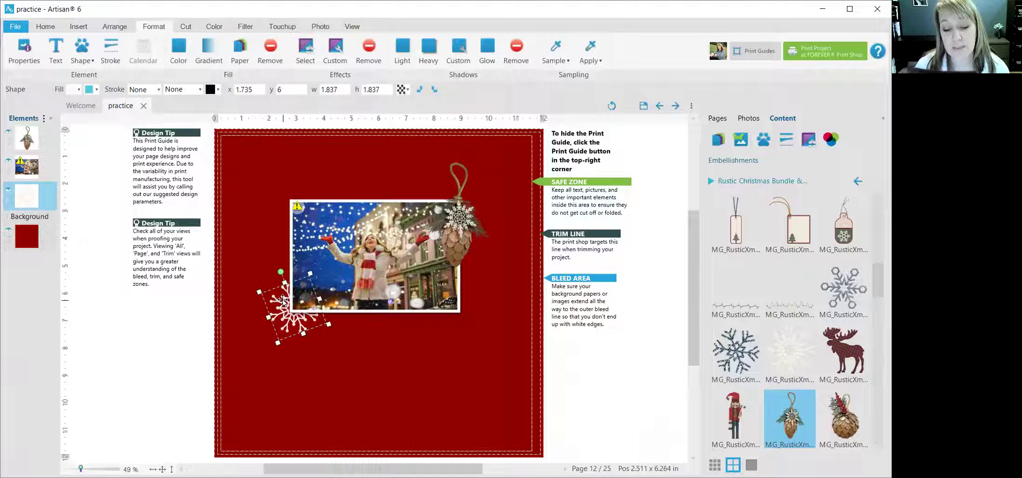
right_click(283, 300)
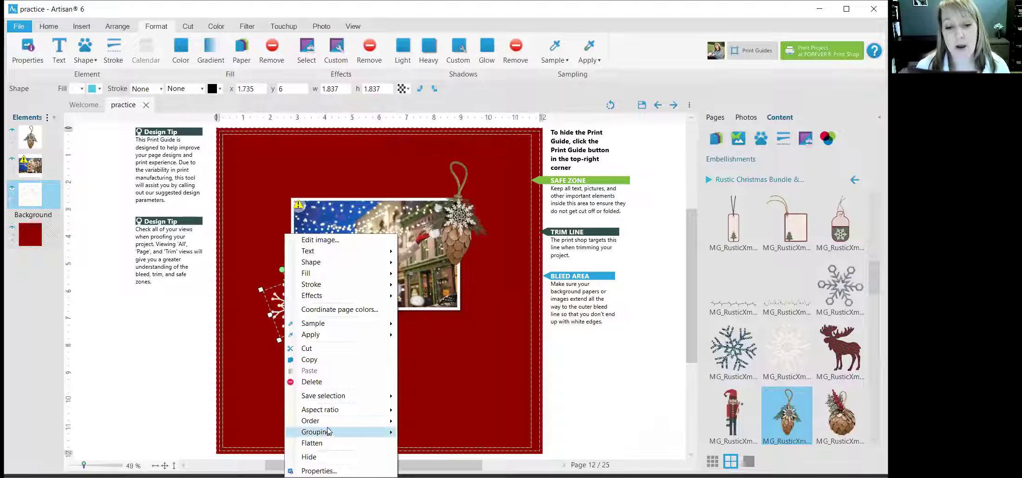
mouse_move(329, 424)
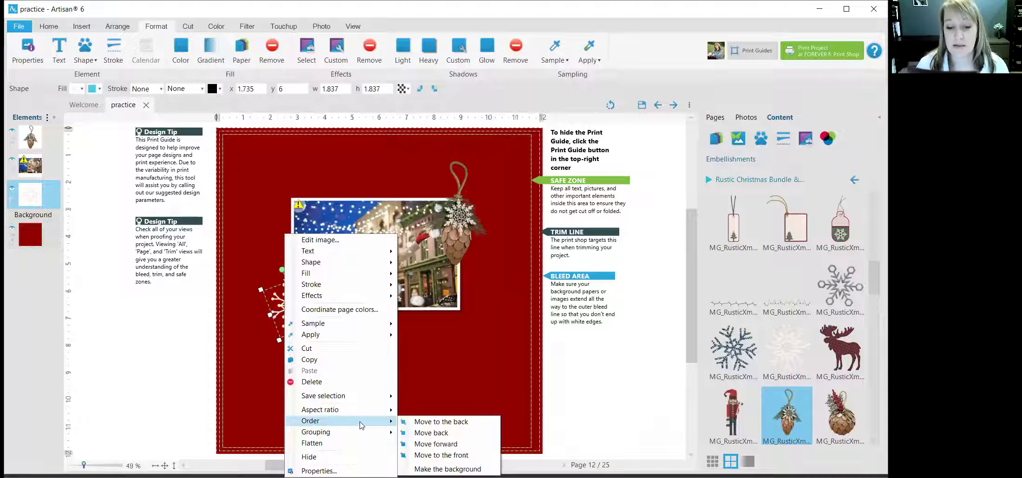
left_click(462, 444)
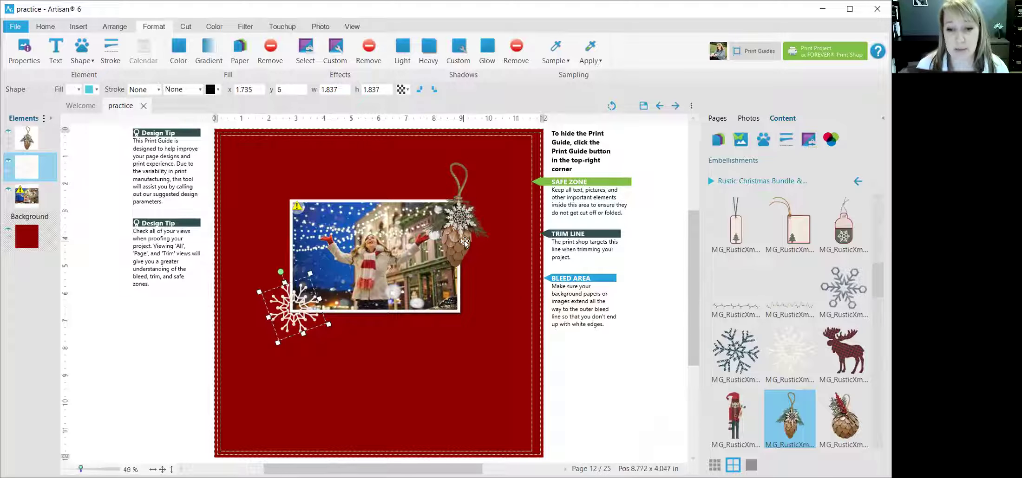
left_click(595, 378)
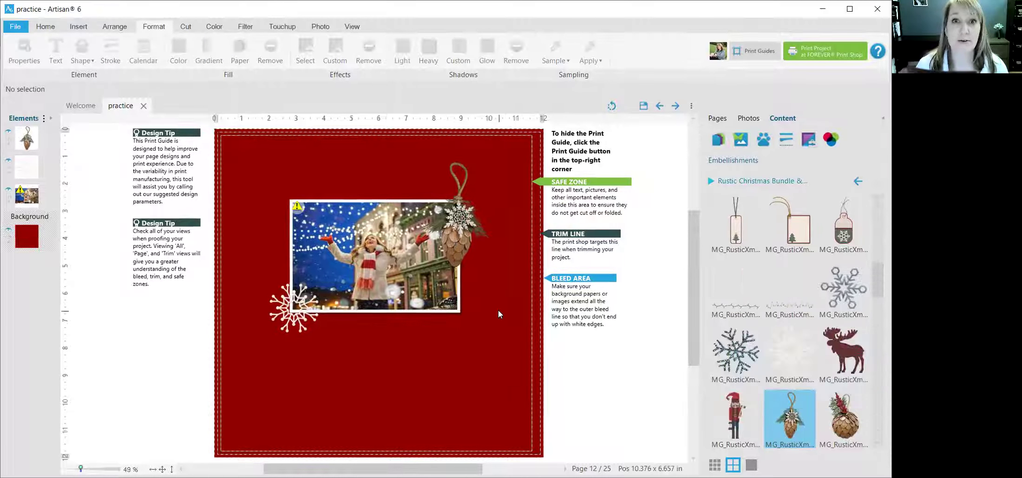
Add the light string embellishment and place it across the full page width over the photo, at about x 0, y 4.24.
left_click(734, 237)
left_click_drag(735, 297, 371, 180)
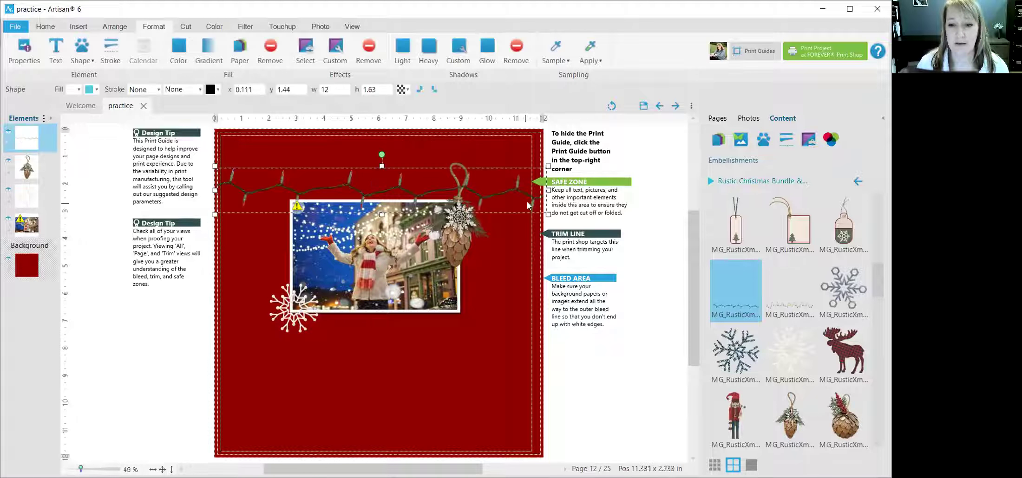
left_click_drag(485, 199, 480, 274)
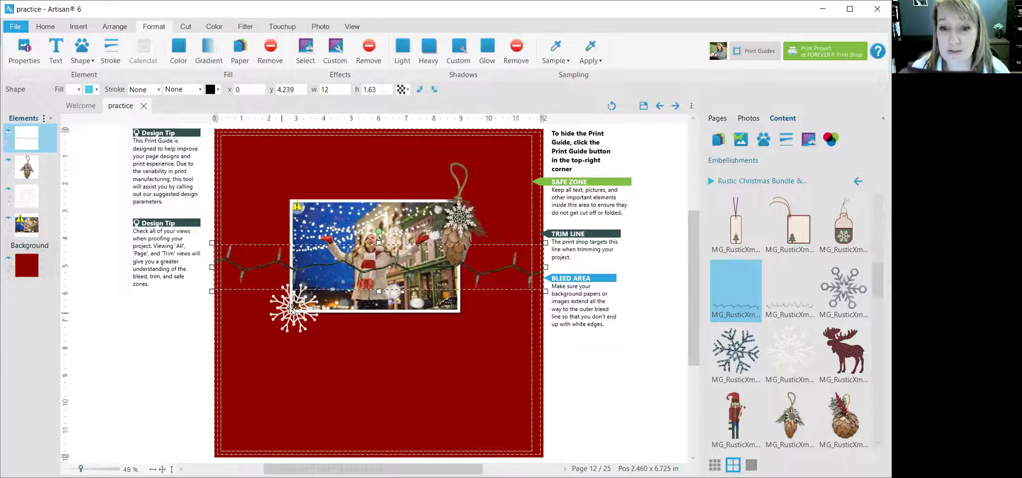
left_click(458, 214)
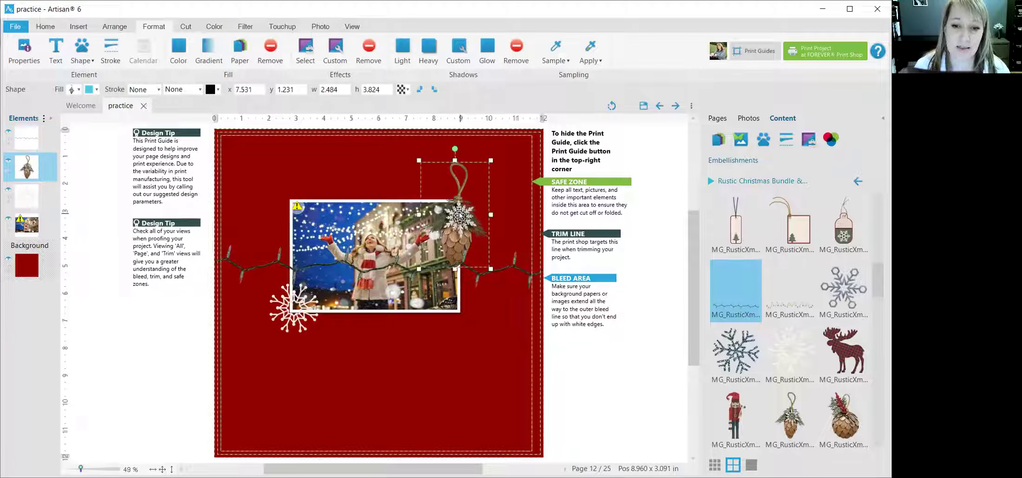
left_click(365, 217, "shift")
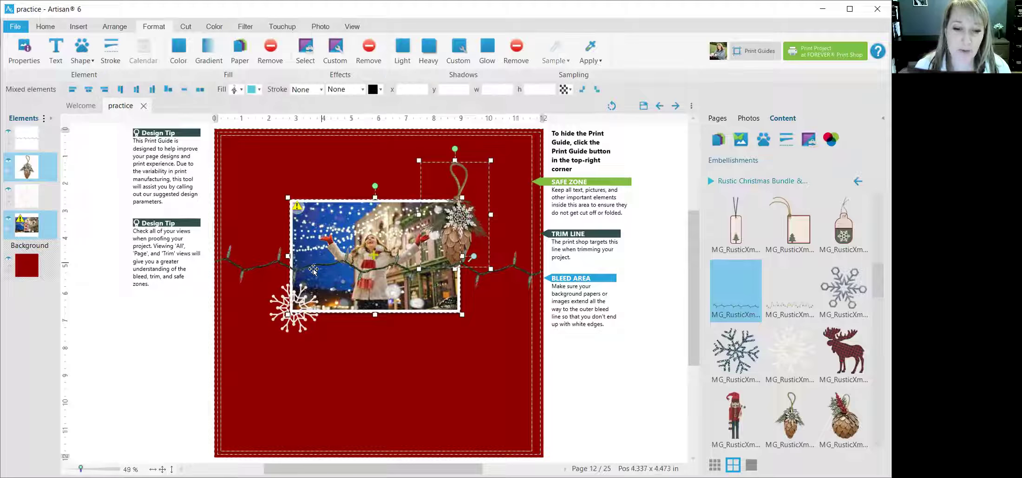
left_click(277, 306, "shift")
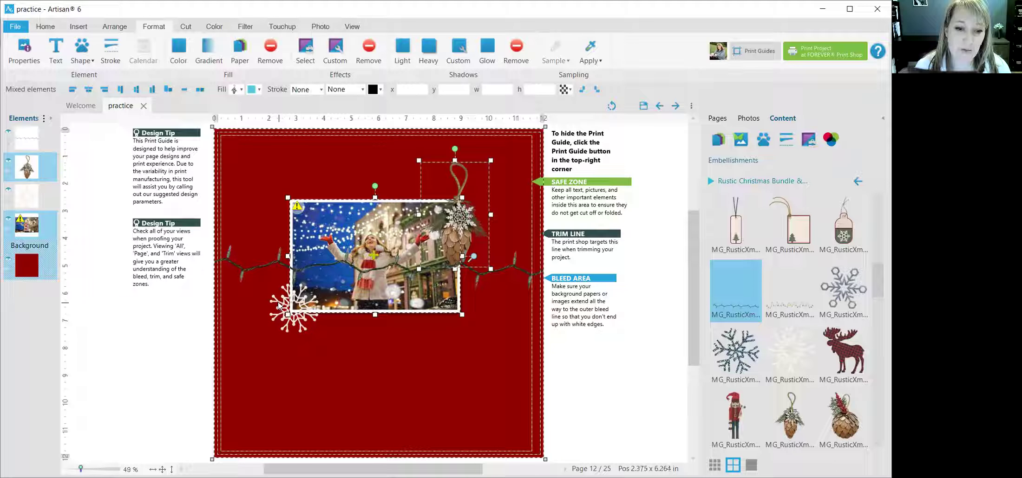
left_click(280, 305, "shift")
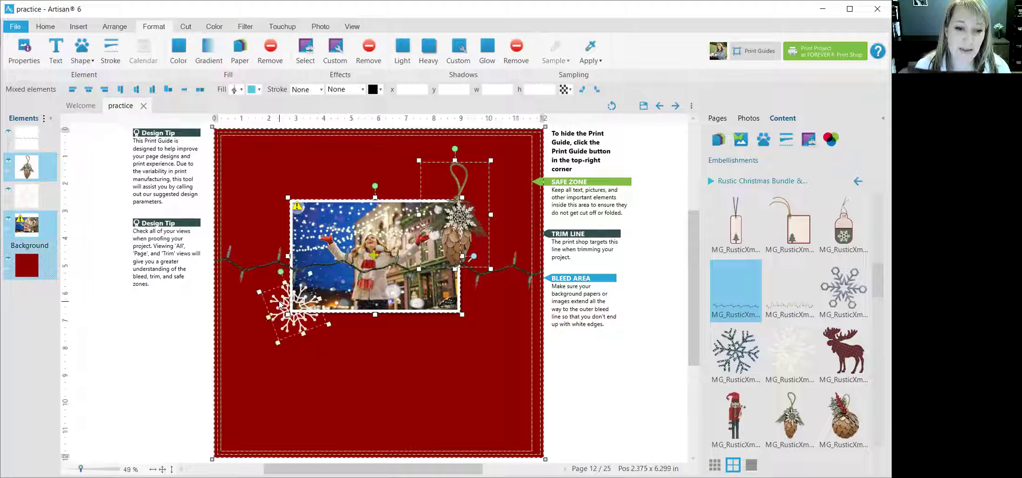
left_click(568, 338)
Move the pinecone ornament, photo and snowflake together forward one level, in front of the light string.
left_click(462, 229)
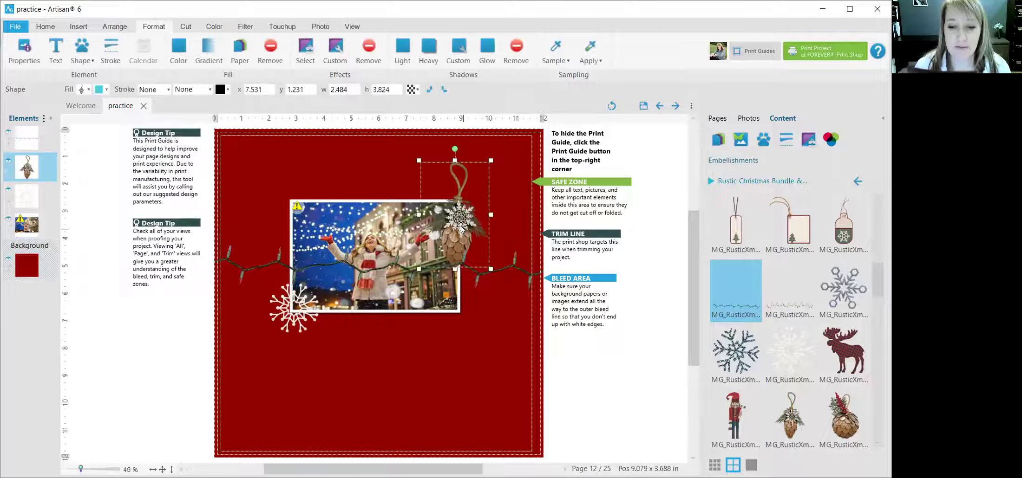
left_click(367, 227, "shift")
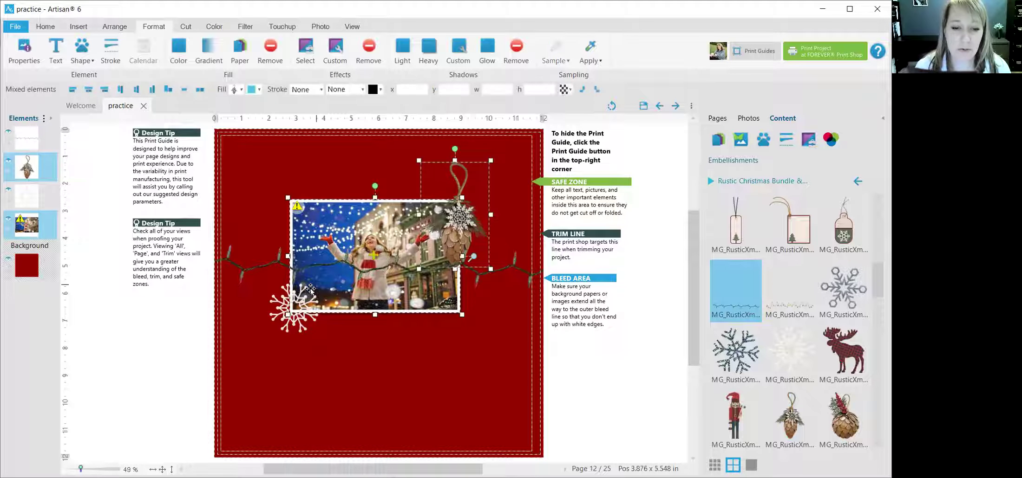
left_click(297, 299, "shift")
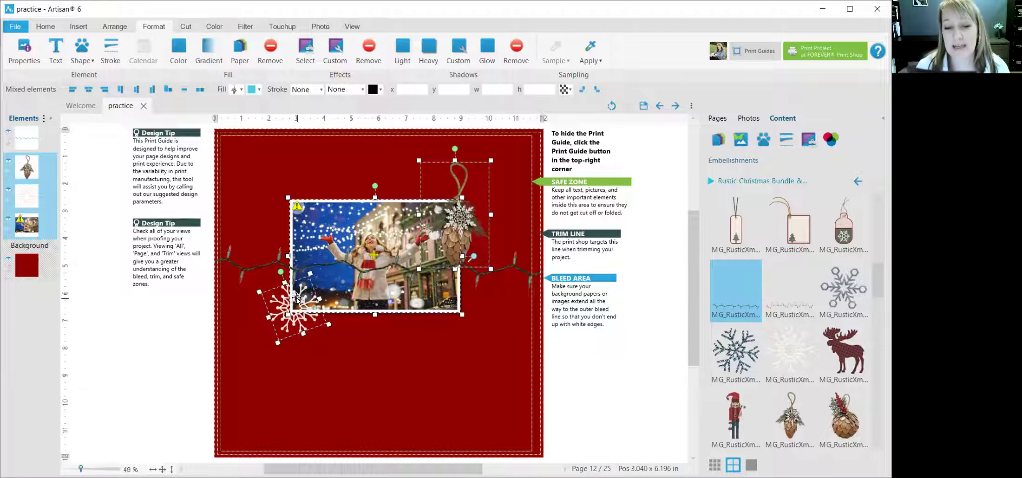
right_click(296, 298)
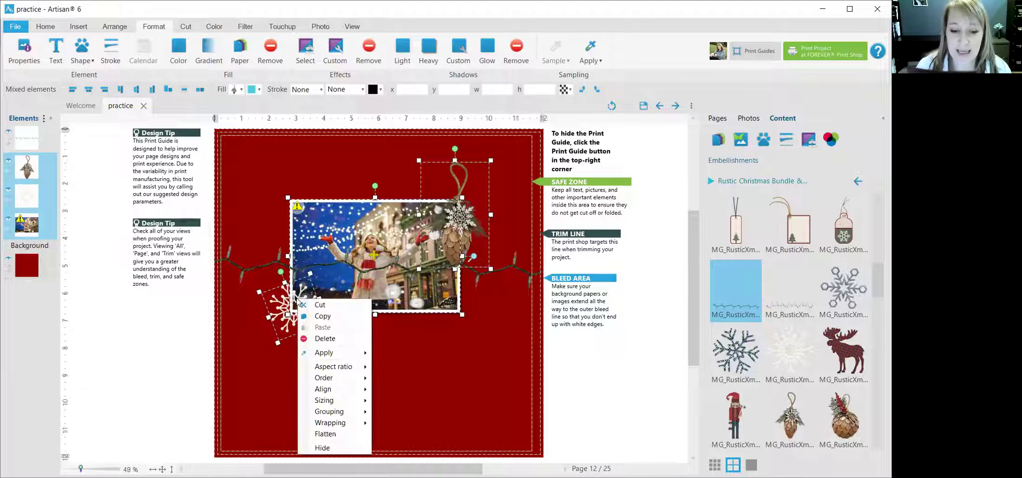
mouse_move(336, 380)
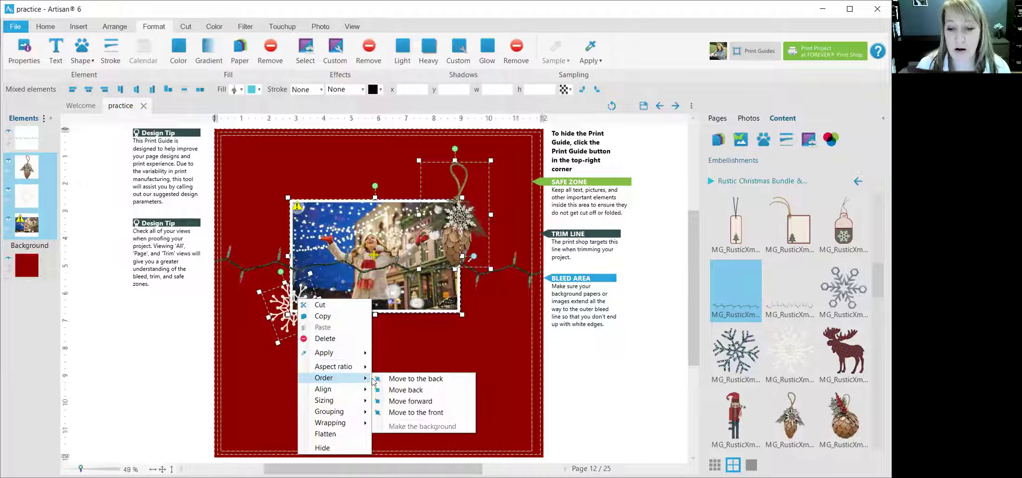
left_click(419, 401)
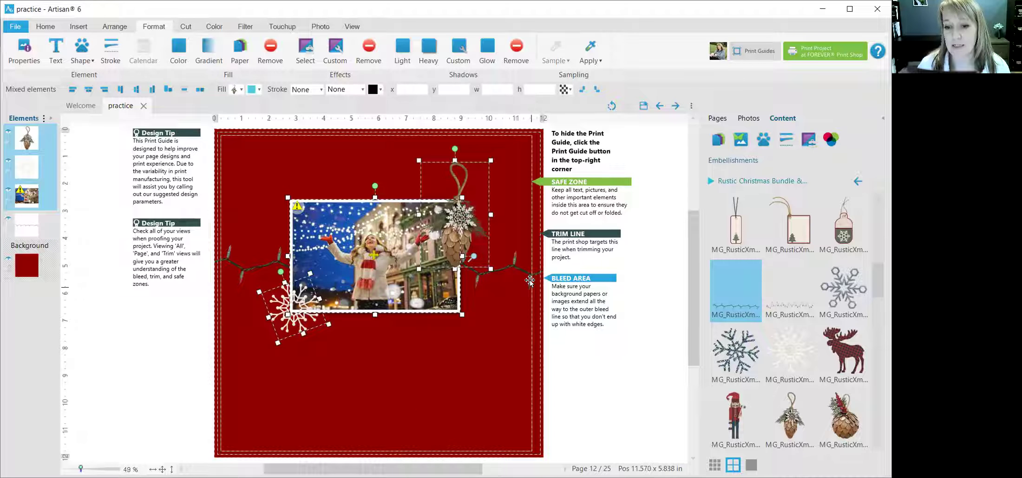
left_click(586, 369)
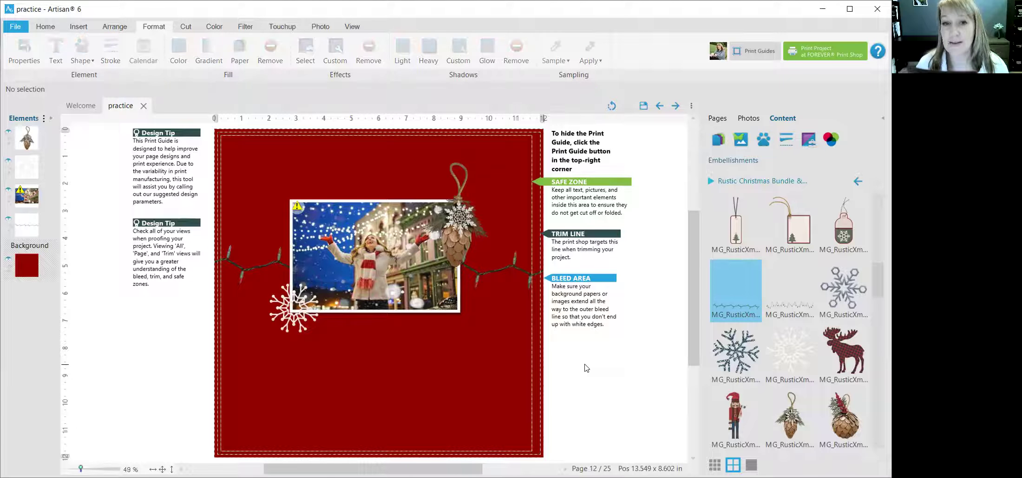